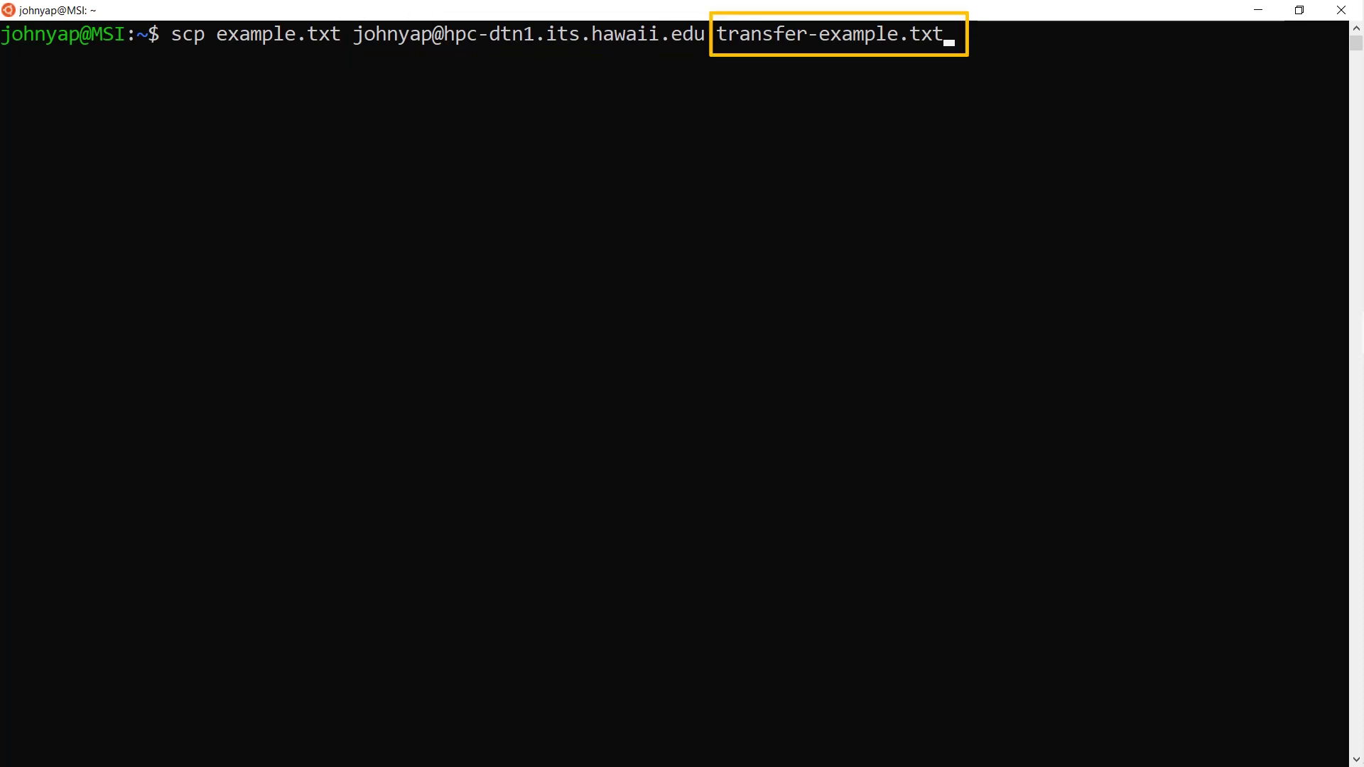
# Step: Run the scp copy of example.txt to hpc-dtn1 as transfer-example.txt and enter the password
pyautogui.press('Return')
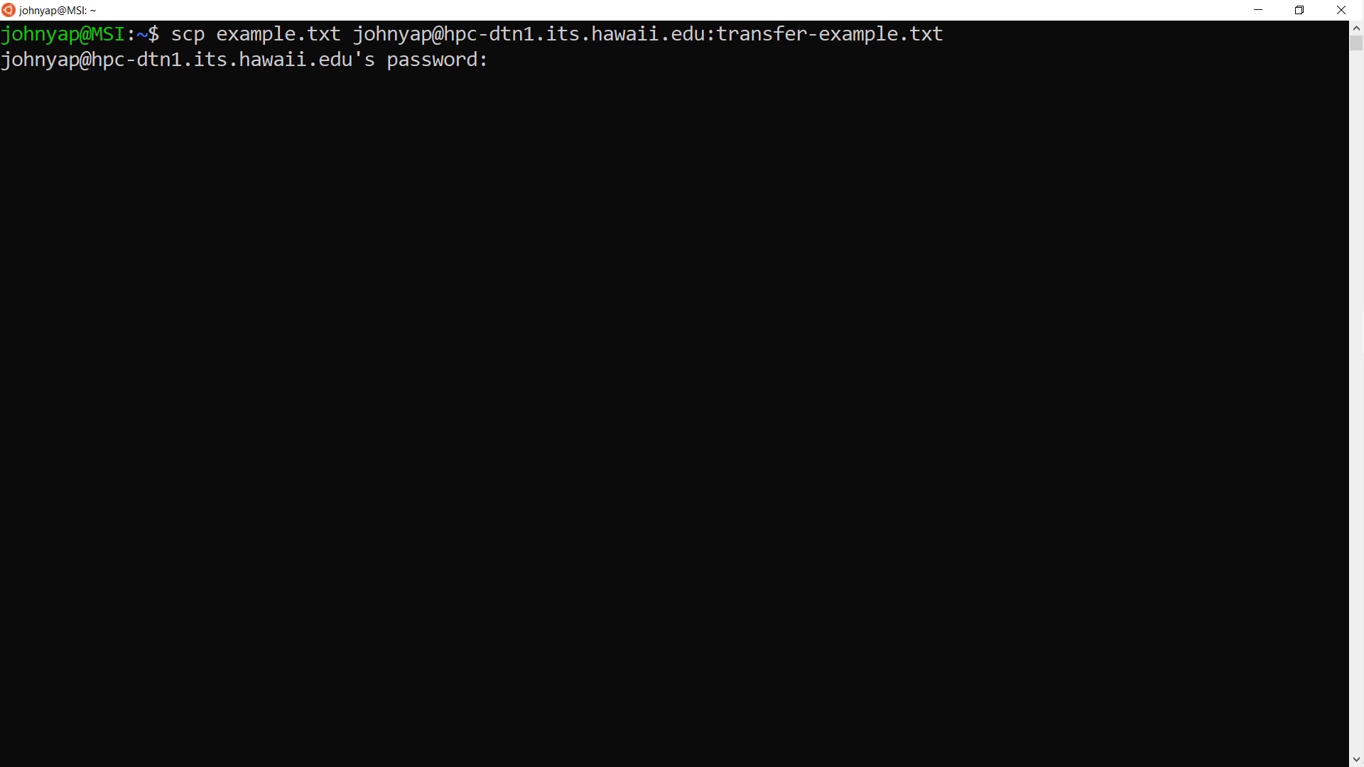
pyautogui.press('Return')
# Step: Finish the password entry, then rerun the recalled scp command for ics451 to transfer-directory
pyautogui.press('Return')
pyautogui.press('Up')
pyautogui.press('Left')
pyautogui.press('Left')
pyautogui.press('Left')
pyautogui.press('Left')
pyautogui.press('Left')
pyautogui.press('Left')
pyautogui.press('Left')
pyautogui.press('Left')
pyautogui.press('Left')
pyautogui.press('Left')
pyautogui.press('Left')
pyautogui.press('Left')
pyautogui.press('Left')
pyautogui.press('Left')
pyautogui.press('Left')
pyautogui.press('Left')
pyautogui.press('Right')
pyautogui.press('BackSpace')
pyautogui.press('BackSpace')
pyautogui.press('BackSpace')
pyautogui.press('BackSpace')
pyautogui.press('BackSpace')
pyautogui.press('BackSpace')
pyautogui.press('BackSpace')
pyautogui.press('BackSpace')
pyautogui.press('BackSpace')
pyautogui.press('BackSpace')
pyautogui.write('ics451')
pyautogui.press('Right')
pyautogui.press('Right')
pyautogui.press('Right')
pyautogui.press('Right')
pyautogui.press('Right')
pyautogui.press('Right')
pyautogui.press('End')
pyautogui.press('BackSpace')
pyautogui.press('BackSpace')
pyautogui.press('BackSpace')
pyautogui.write('directory')
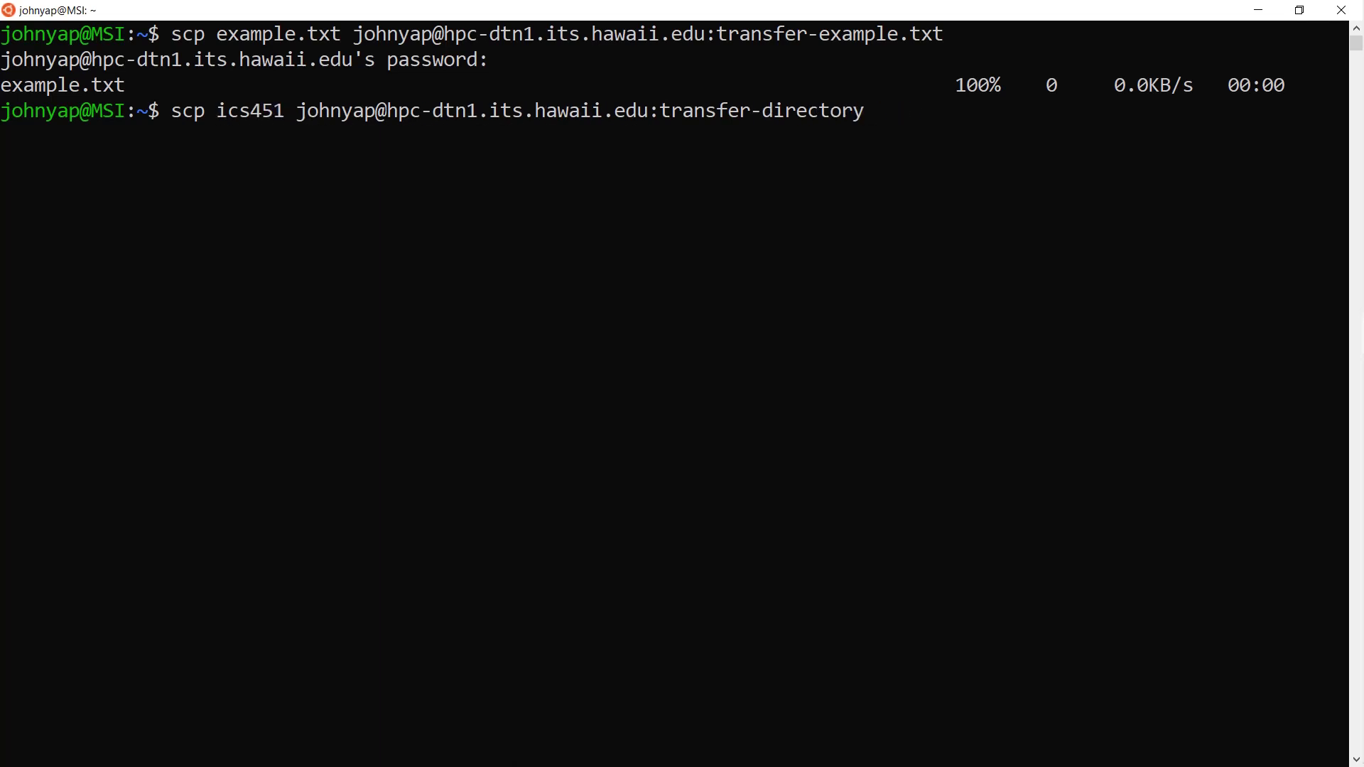
pyautogui.press('Return')
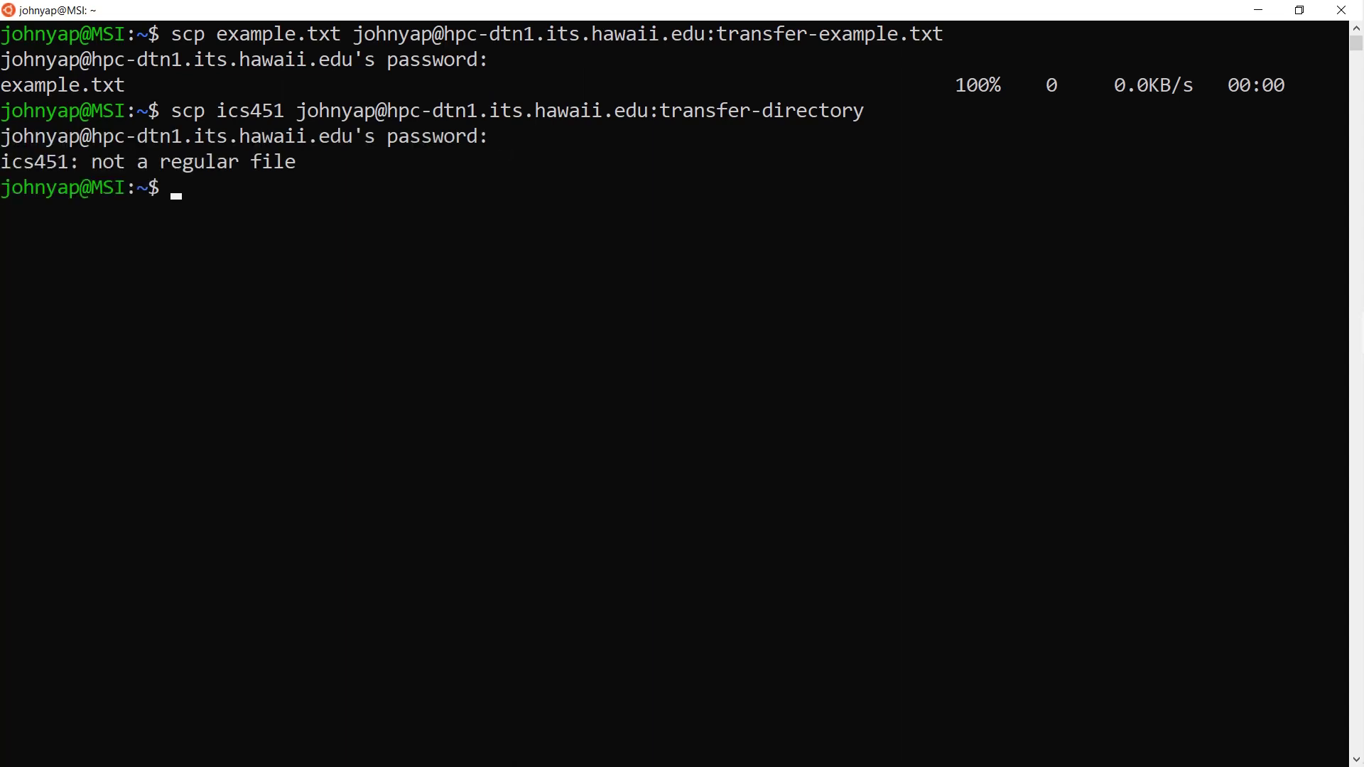
# Step: Rerun the directory copy with the -r option and enter the password
pyautogui.press('Up')
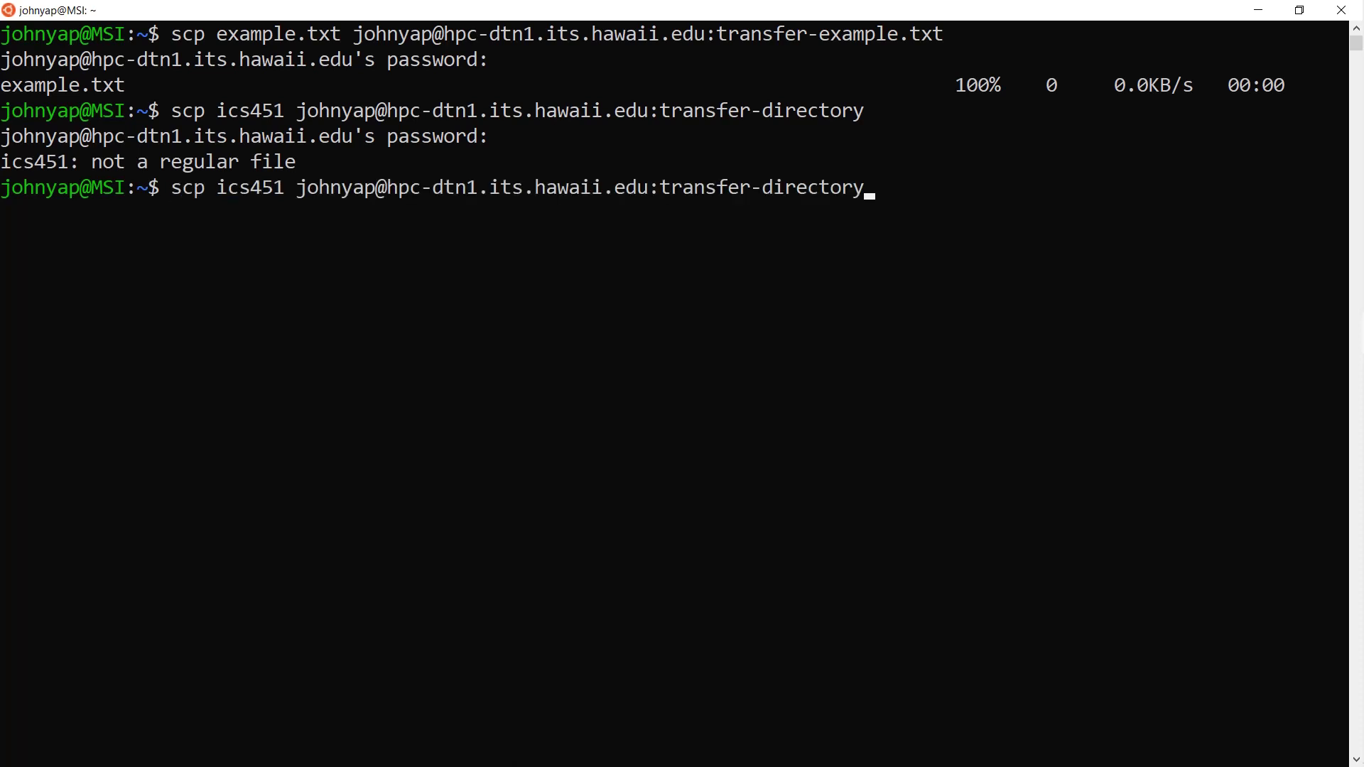
pyautogui.press('Left')
pyautogui.press('Left')
pyautogui.press('Left')
pyautogui.press('Left')
pyautogui.press('Left')
pyautogui.press('Left')
pyautogui.press('Left')
pyautogui.press('Left')
pyautogui.press('Left')
pyautogui.press('Left')
pyautogui.press('Left')
pyautogui.press('Left')
pyautogui.press('Left')
pyautogui.press('Left')
pyautogui.press('Left')
pyautogui.press('Left')
pyautogui.write('-r')
pyautogui.press('Return')
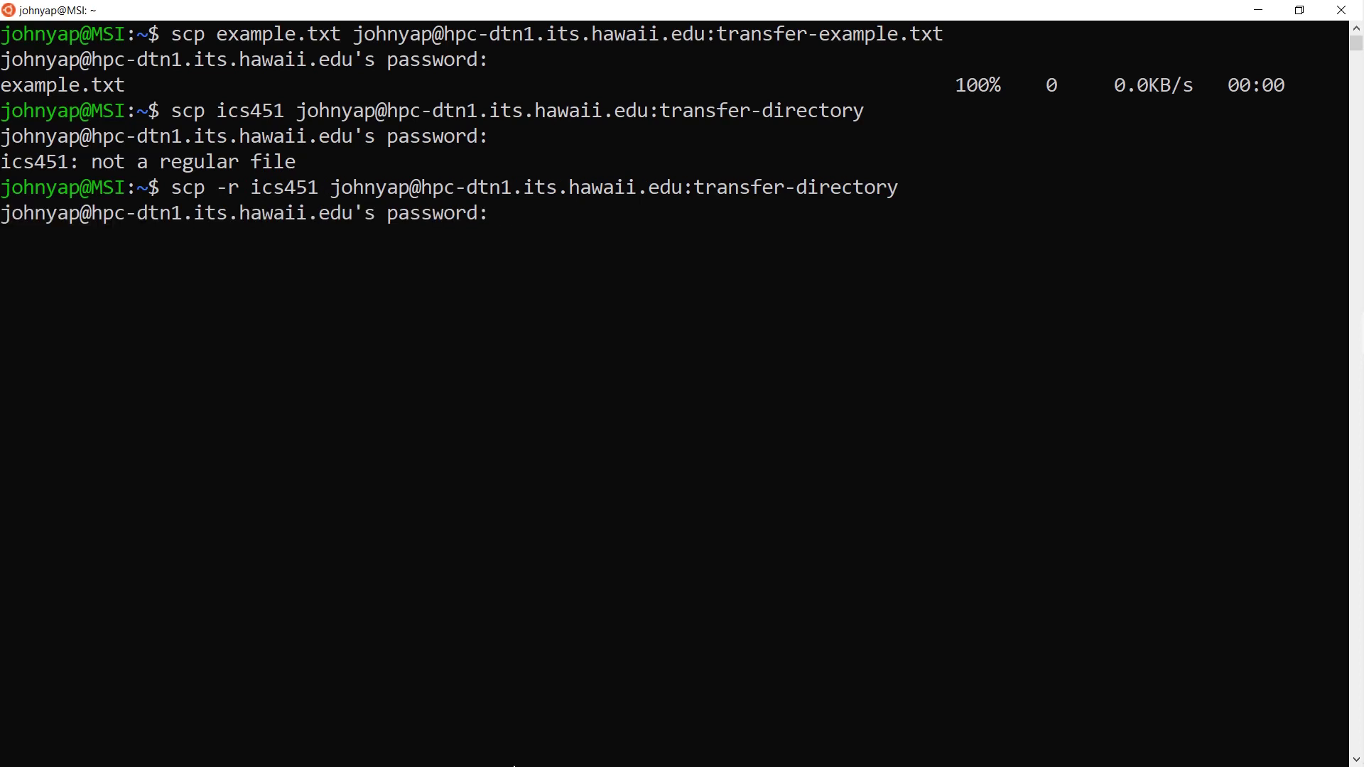
pyautogui.press('Return')
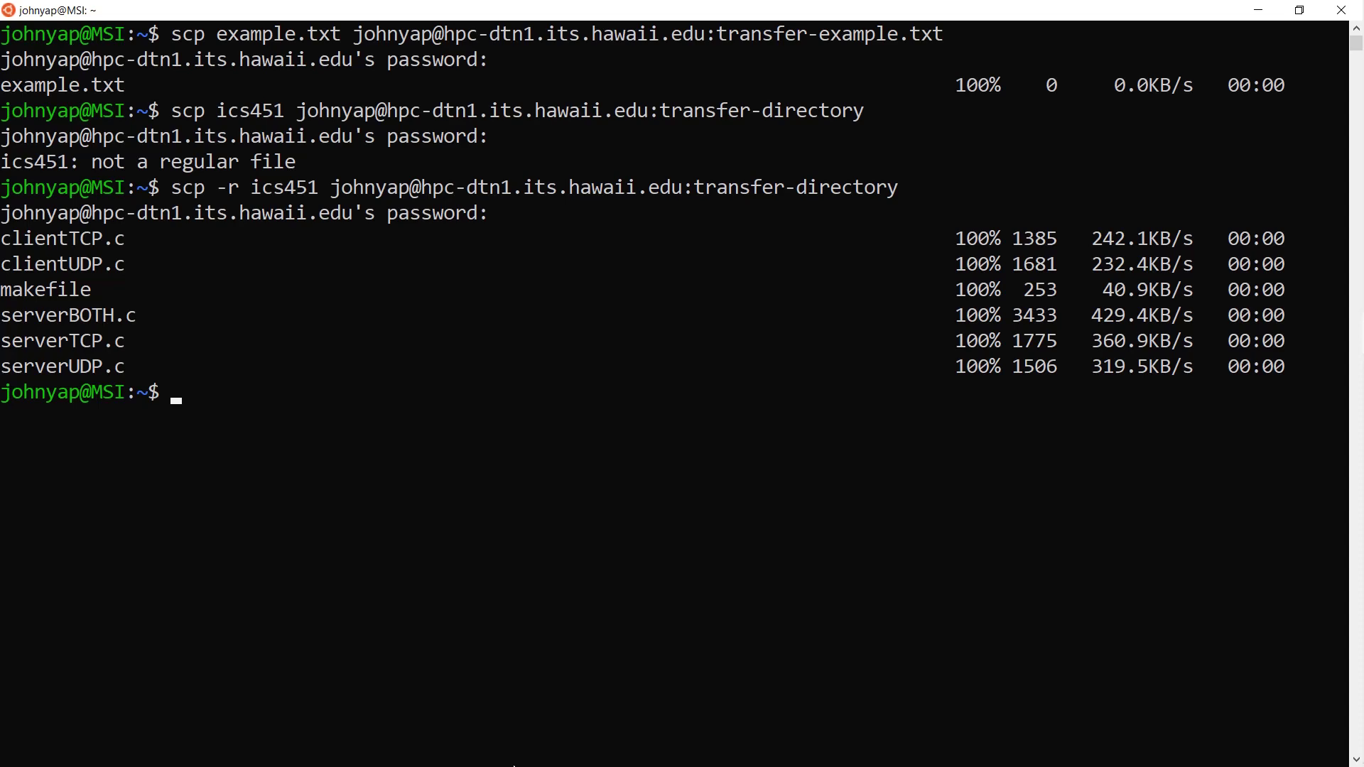
pyautogui.write('clear')
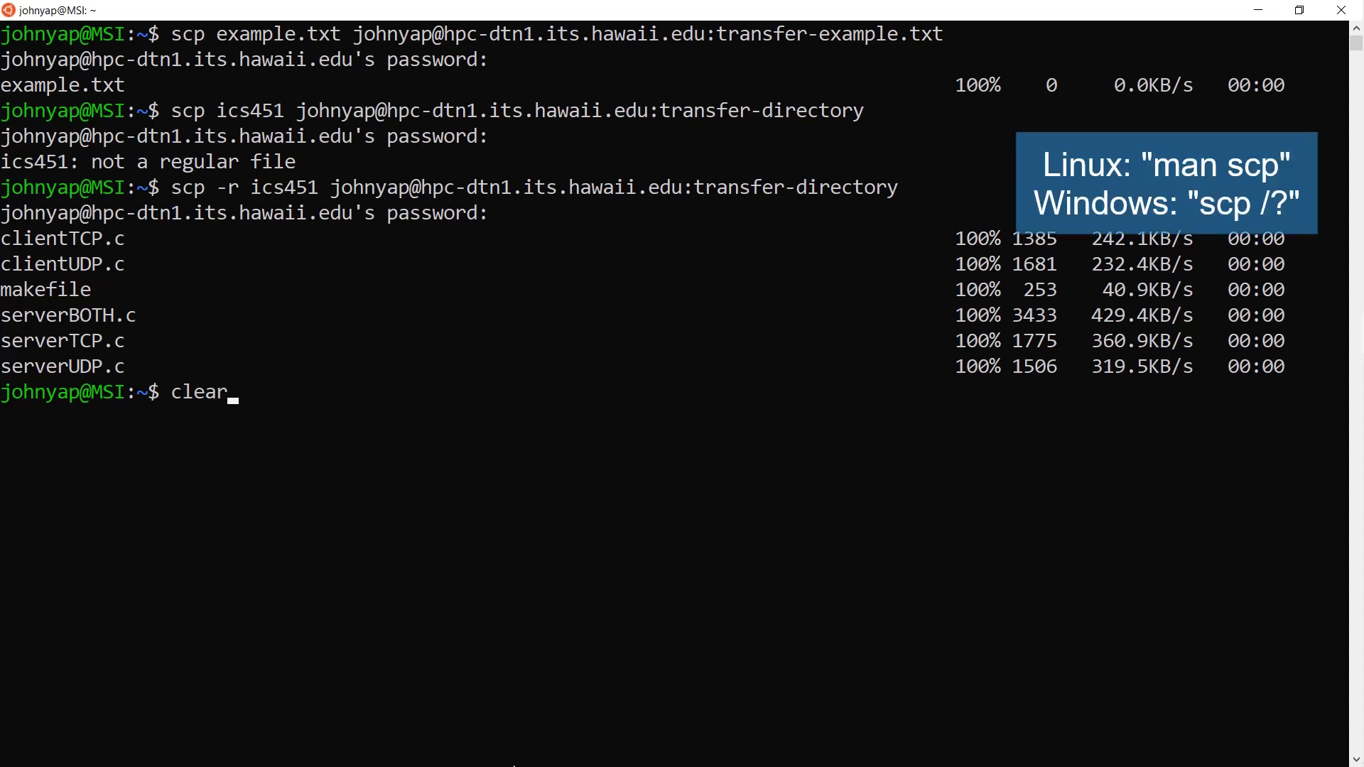
# Step: Clear the screen, open 'man scp', and page through to the exit status and authors
pyautogui.press('Return')
pyautogui.write('man scp')
pyautogui.press('Return')
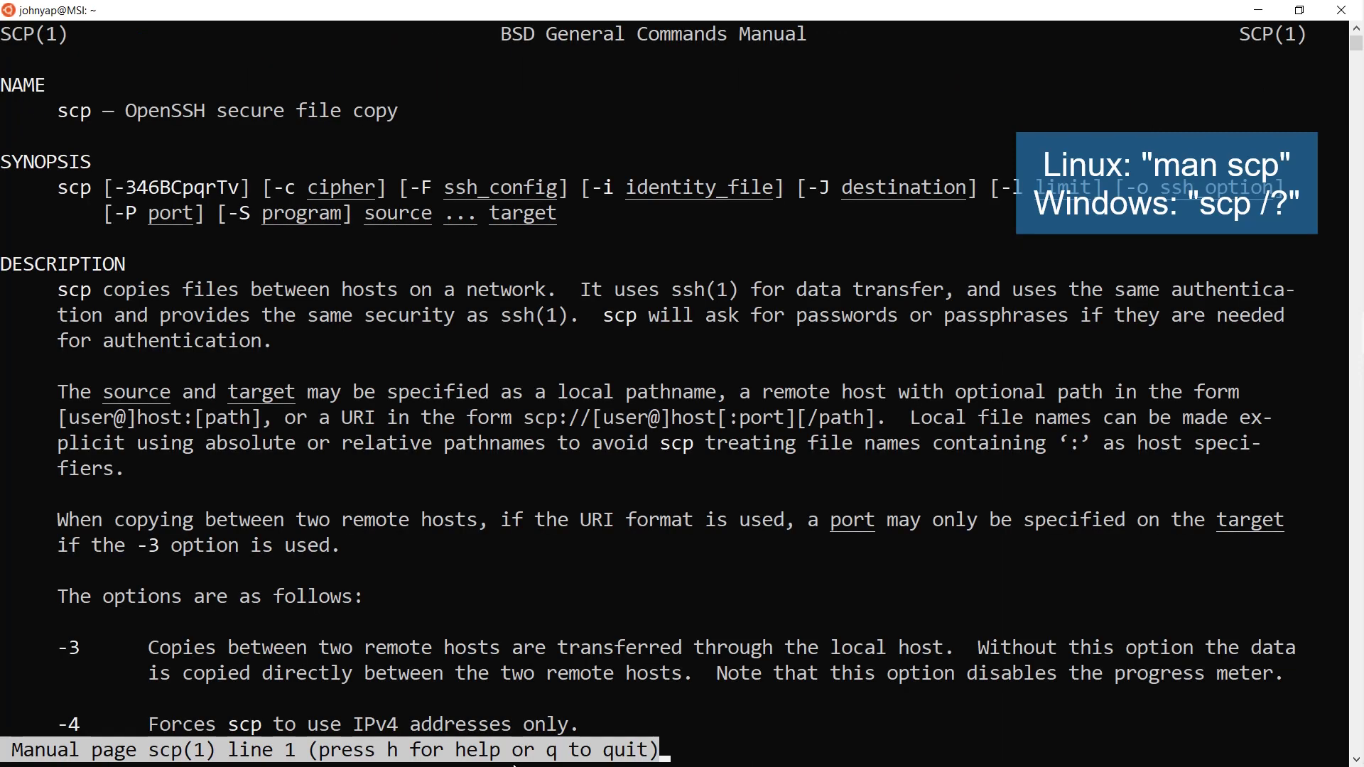
pyautogui.press('space')
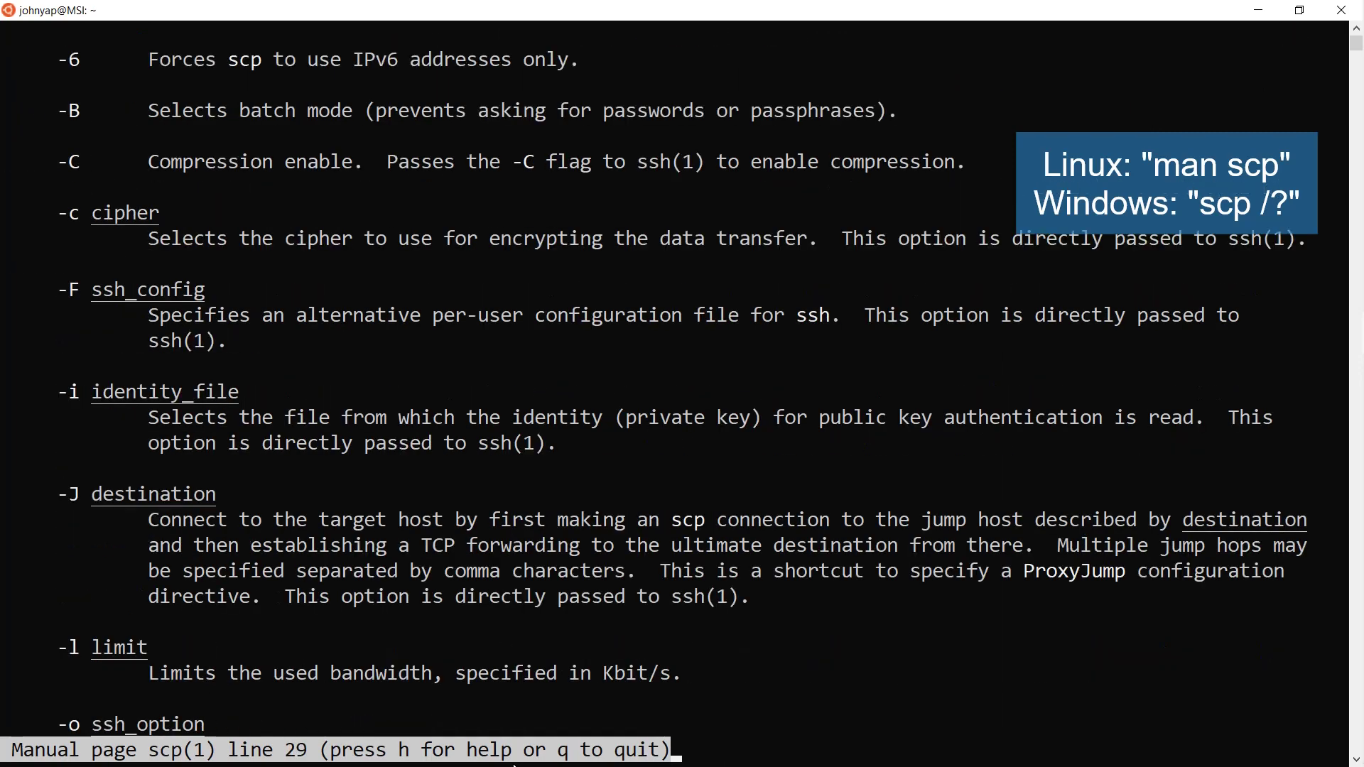
pyautogui.press('space')
pyautogui.press('space')
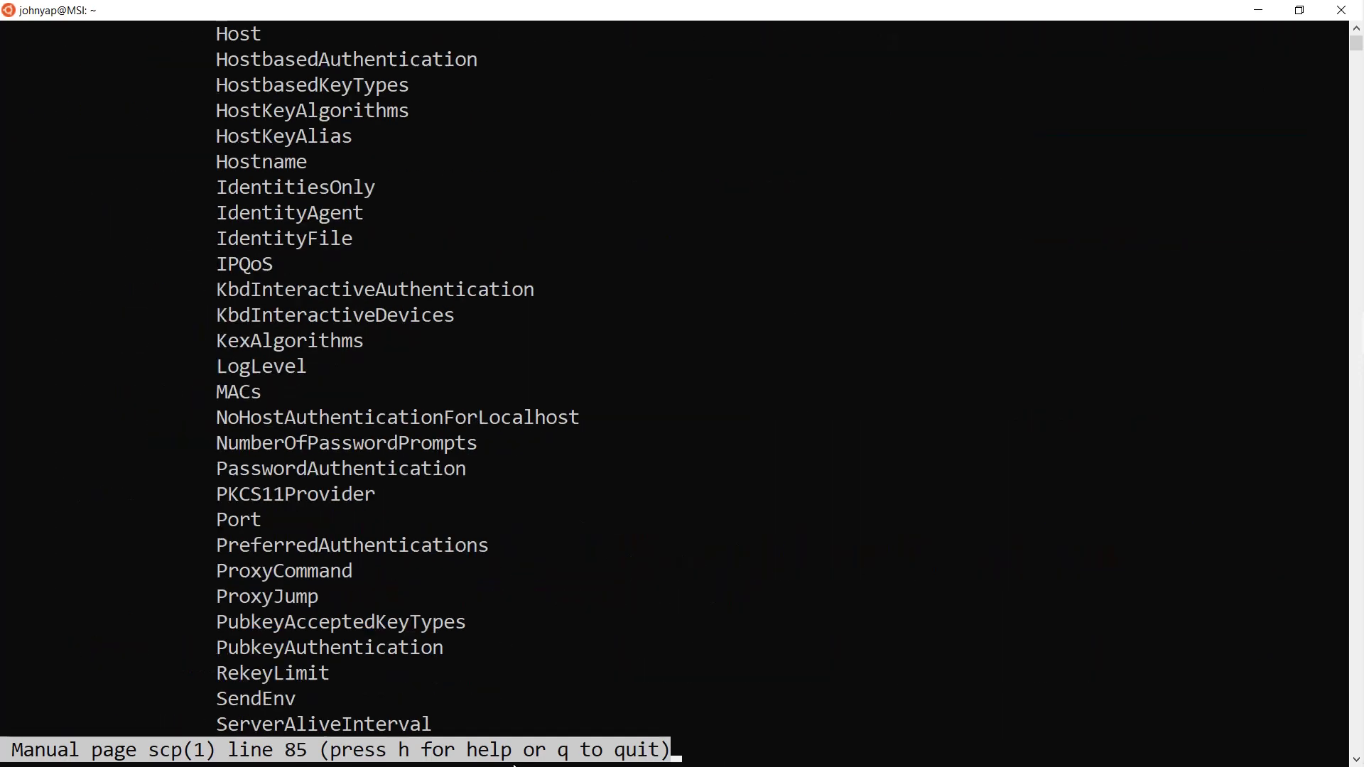
pyautogui.press('space')
pyautogui.press('space')
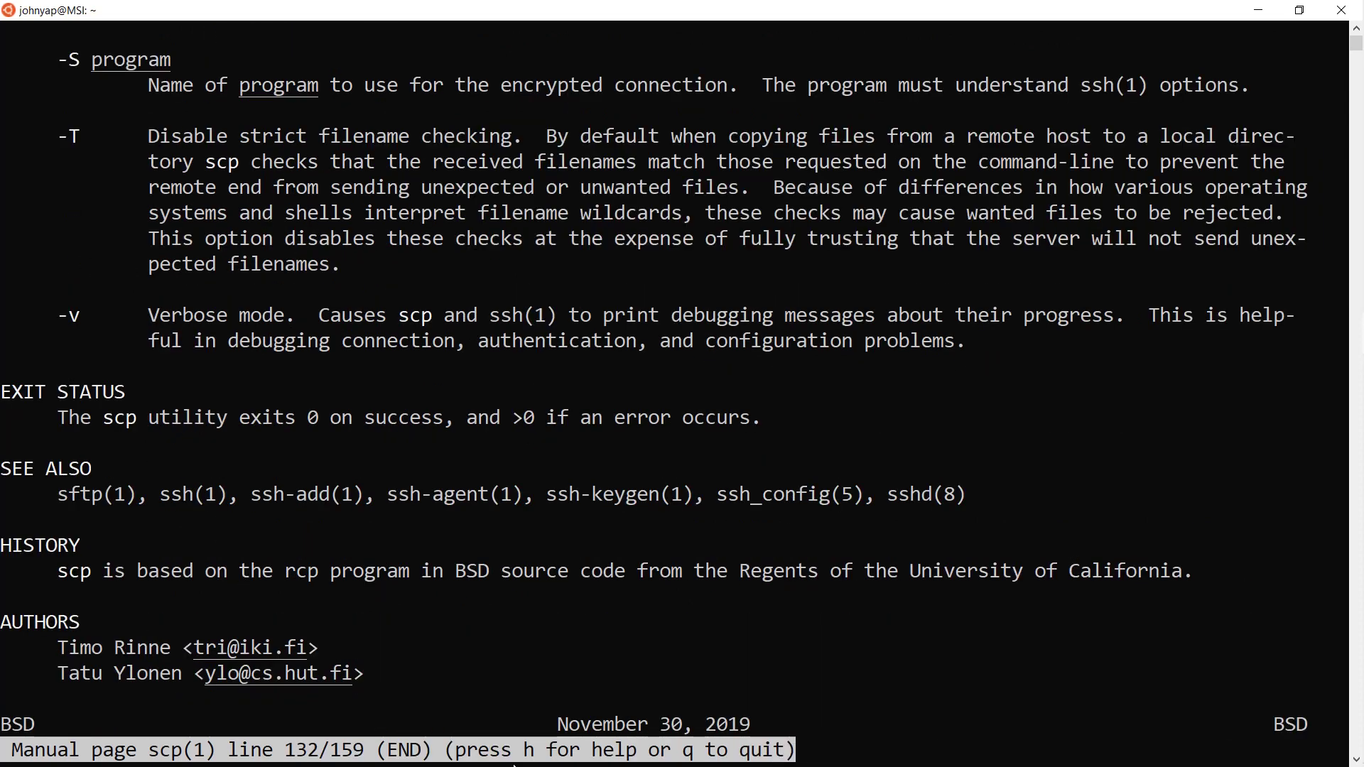